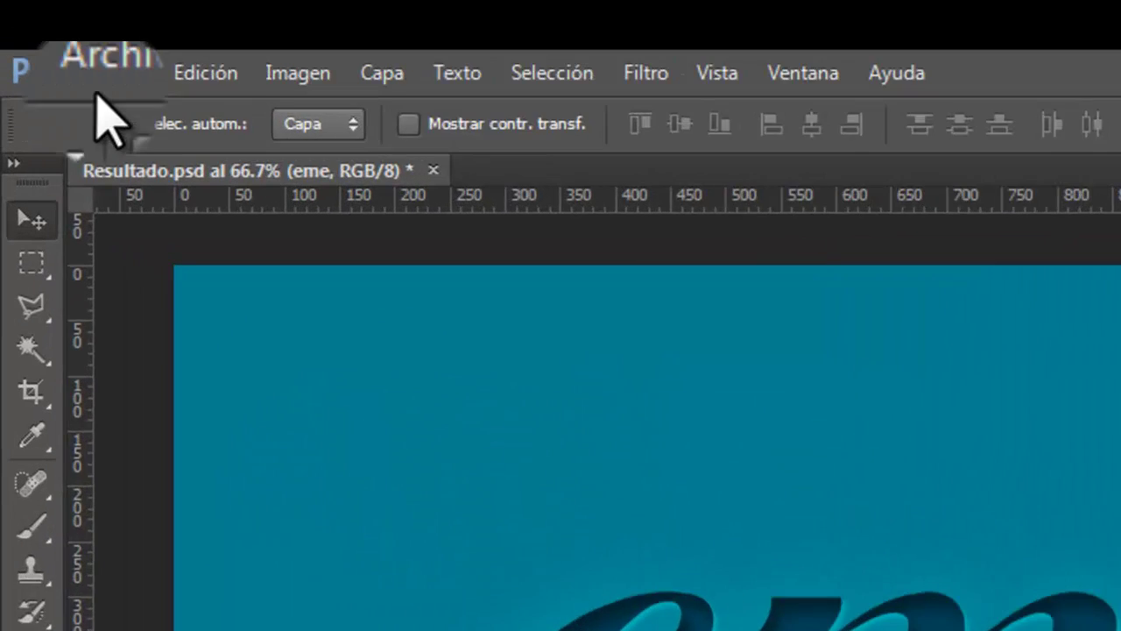
- Create a new document named Eme, 1366 × 768 px at 72 ppi, with a white background
left_click(58, 38)
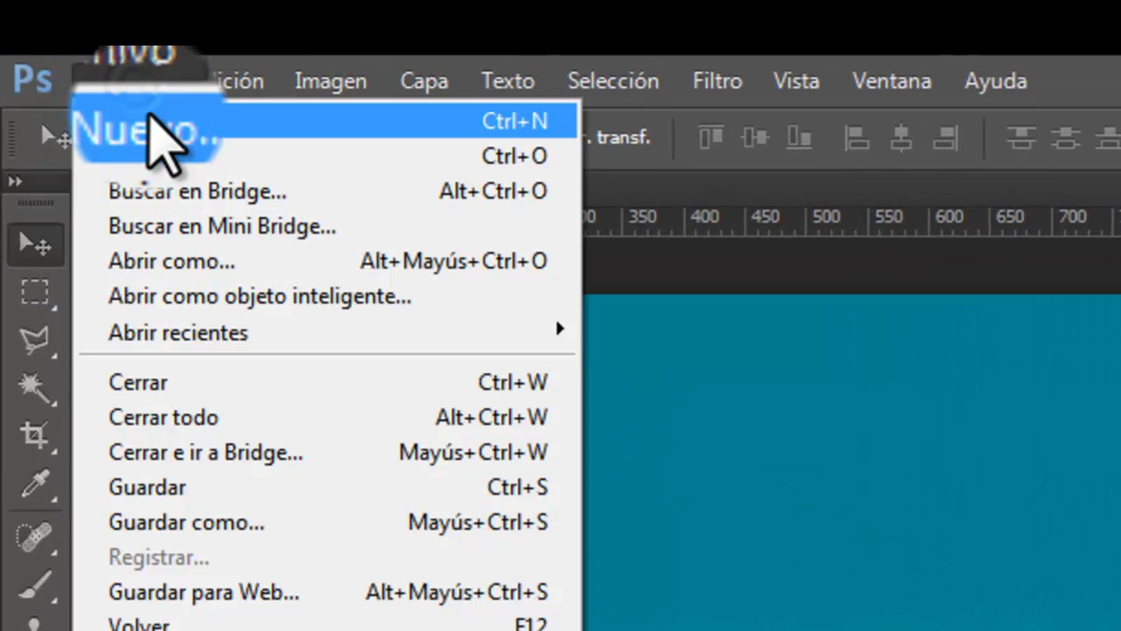
left_click(147, 116)
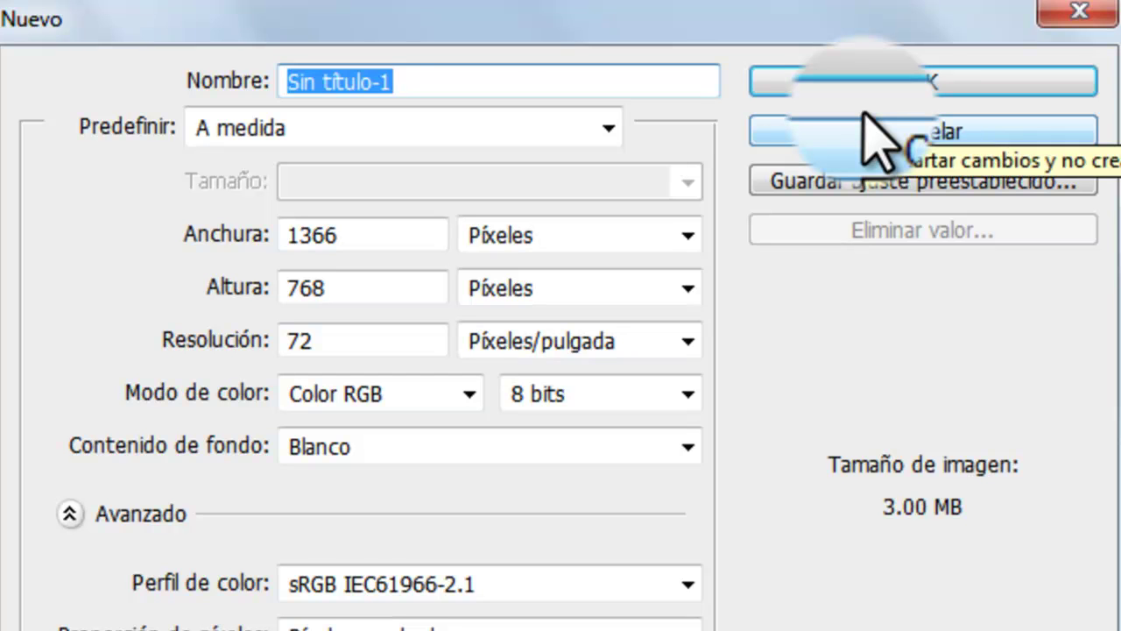
type("Eme")
key("Tab")
key("Tab")
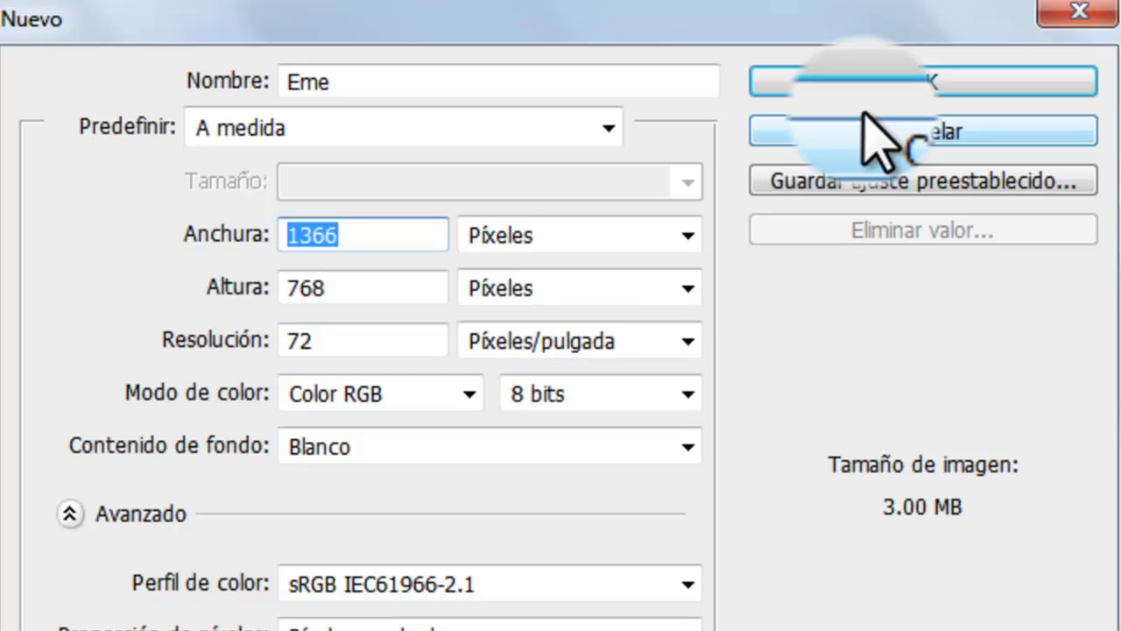
key("Tab")
key("Tab")
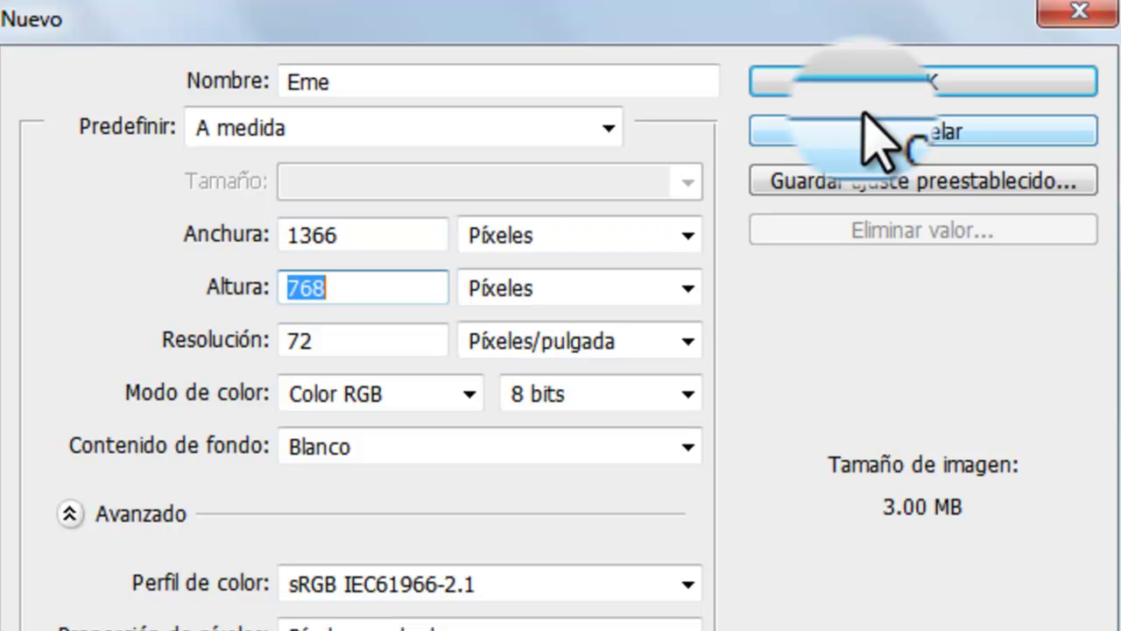
key("Tab")
key("Tab")
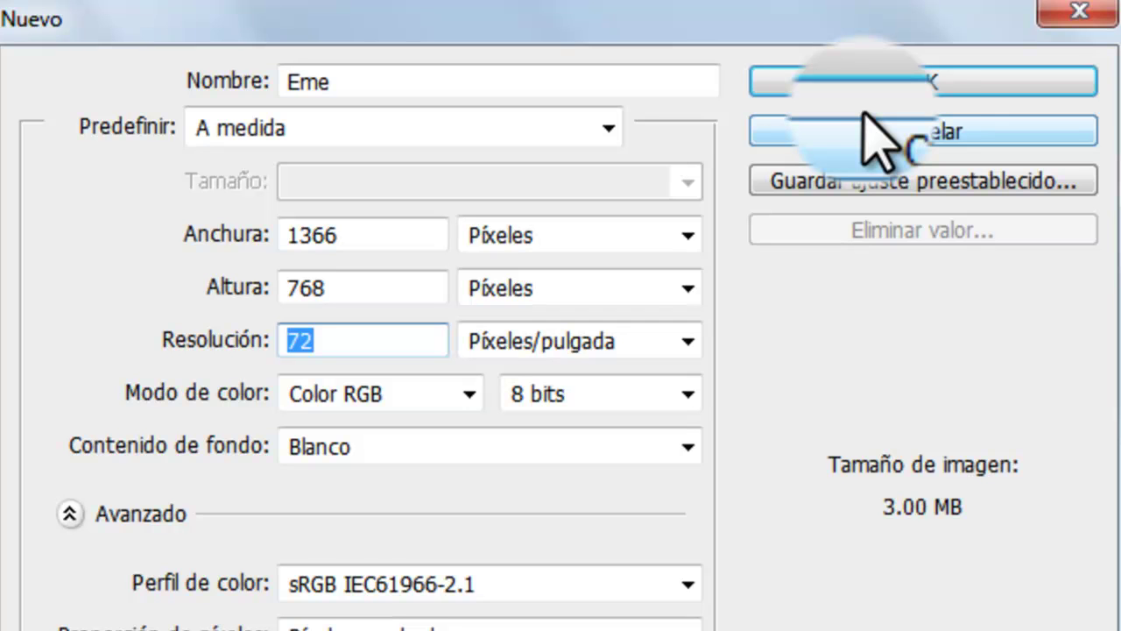
left_click(1056, 77)
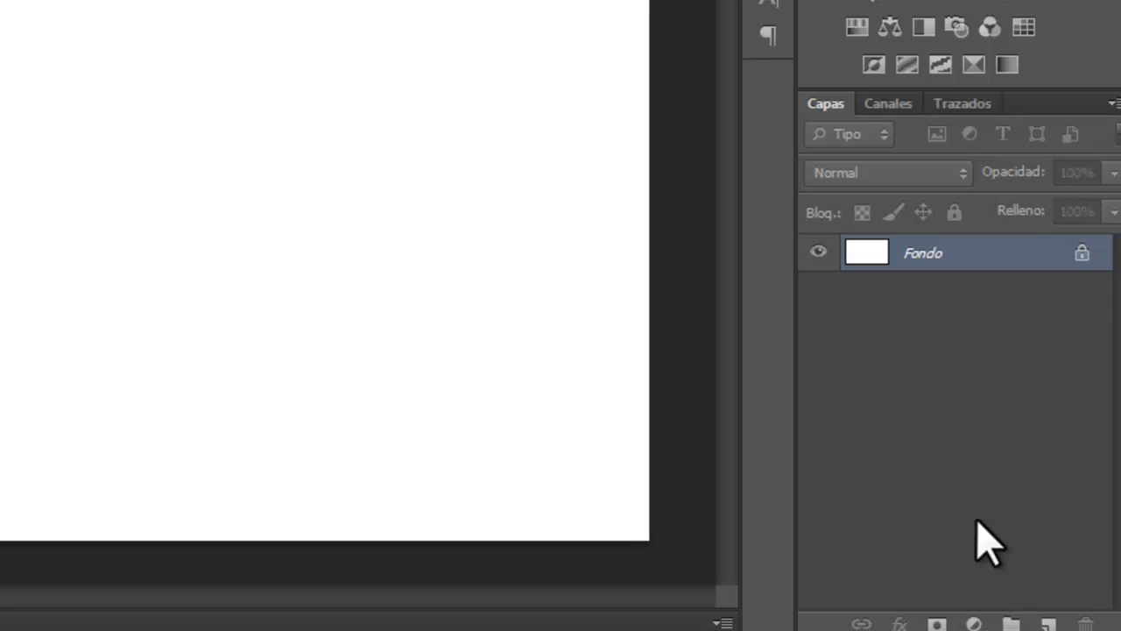
- Add a Color uniforme fill layer with hex colour 007a94 covering the canvas
left_click(972, 620)
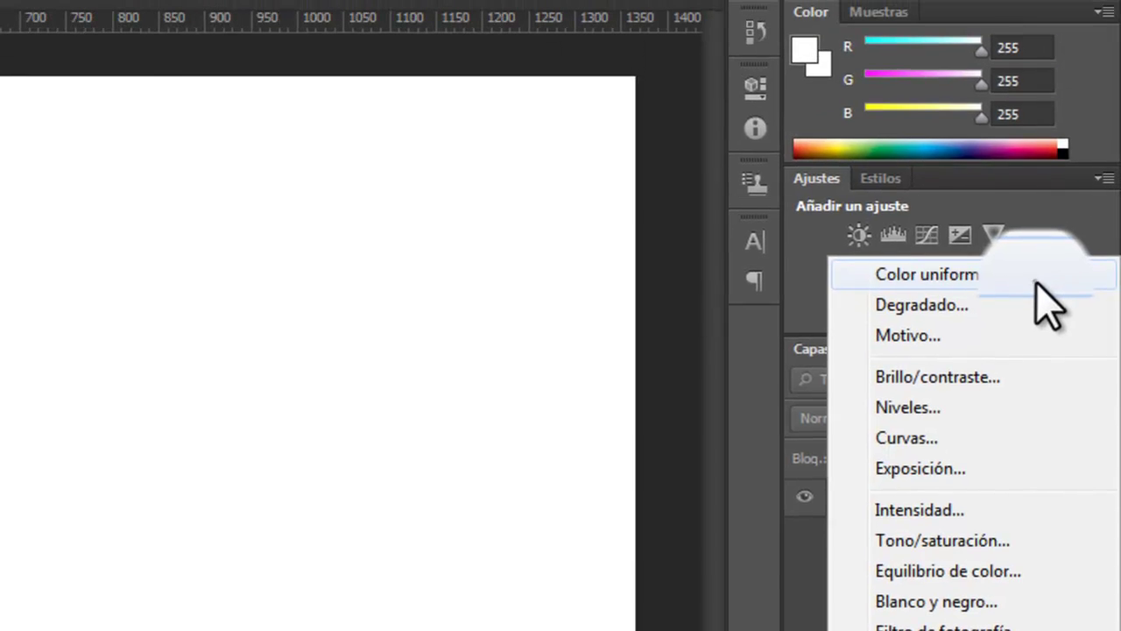
left_click(1051, 39)
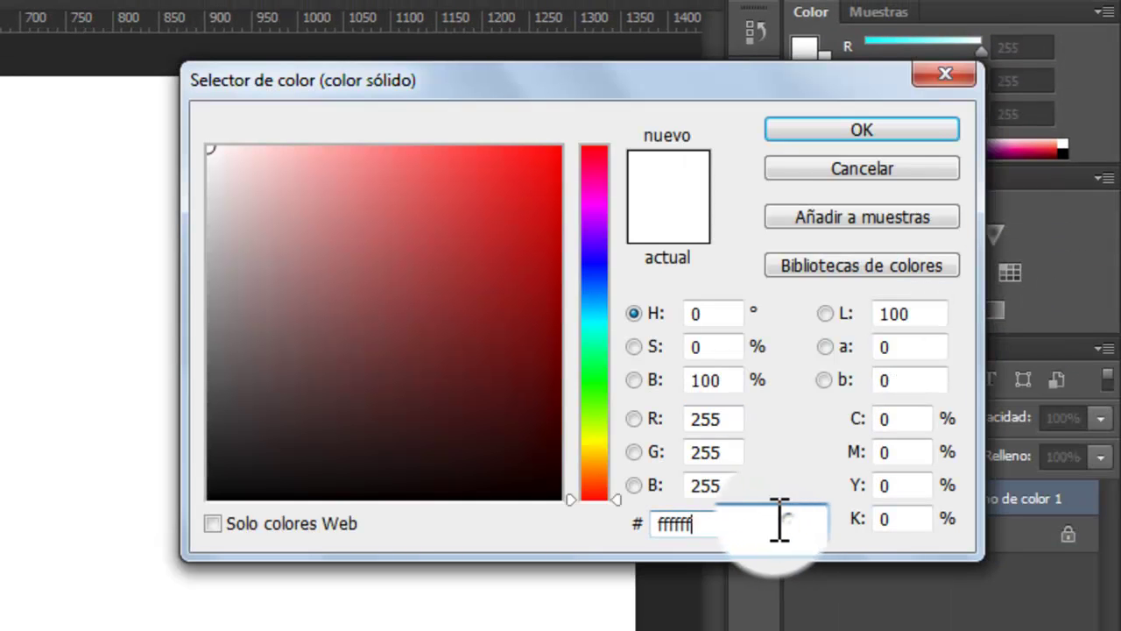
left_click_drag(782, 524, 668, 524)
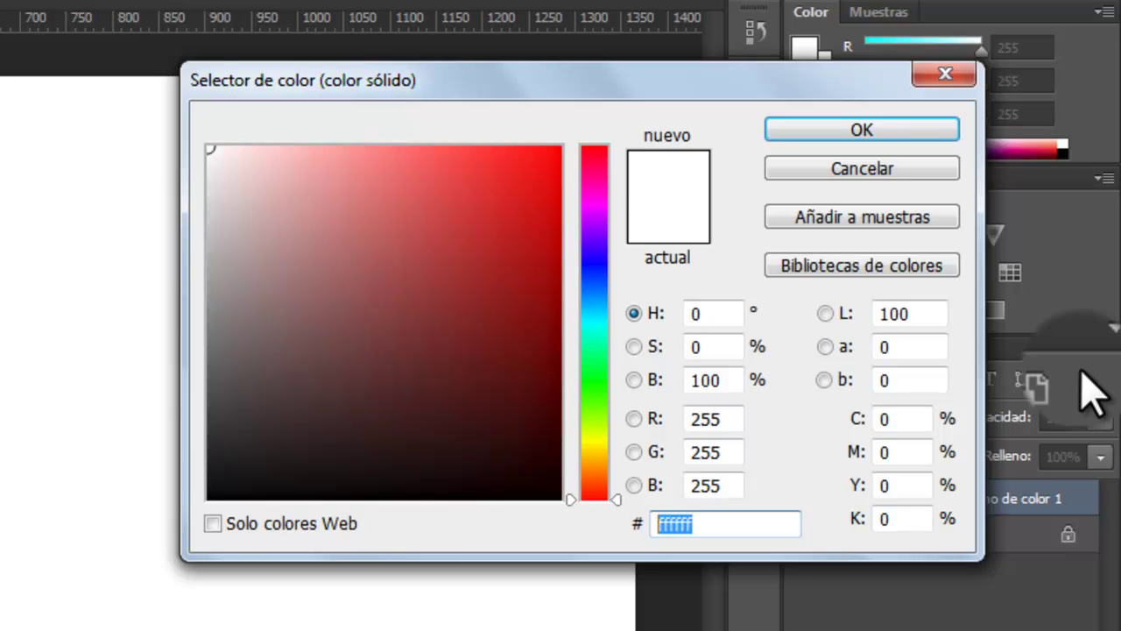
type("00")
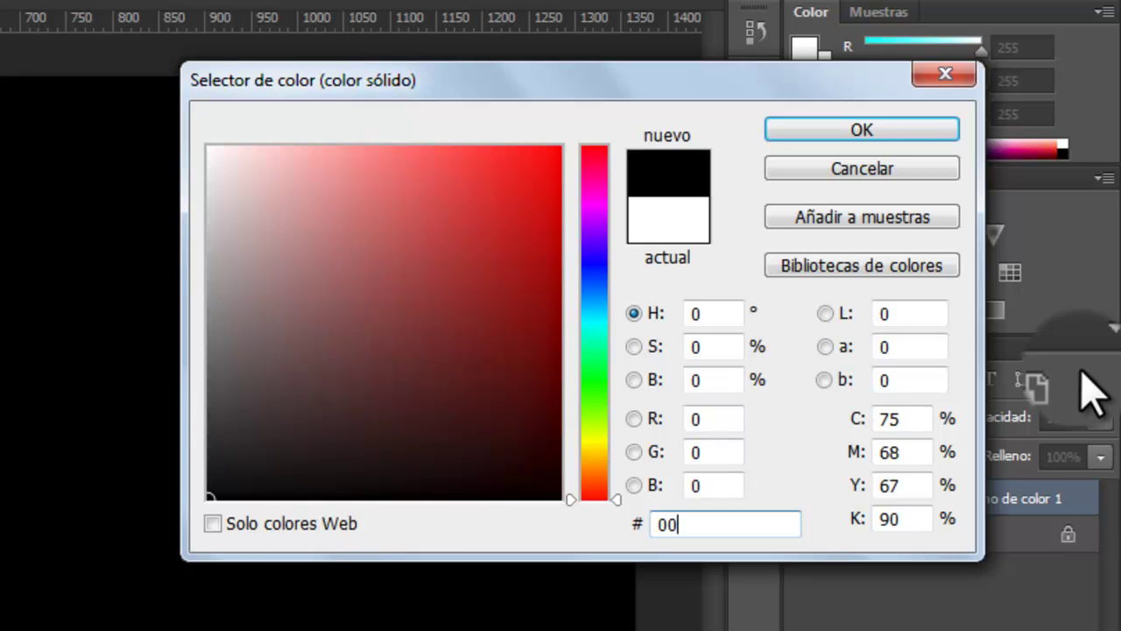
type("7a")
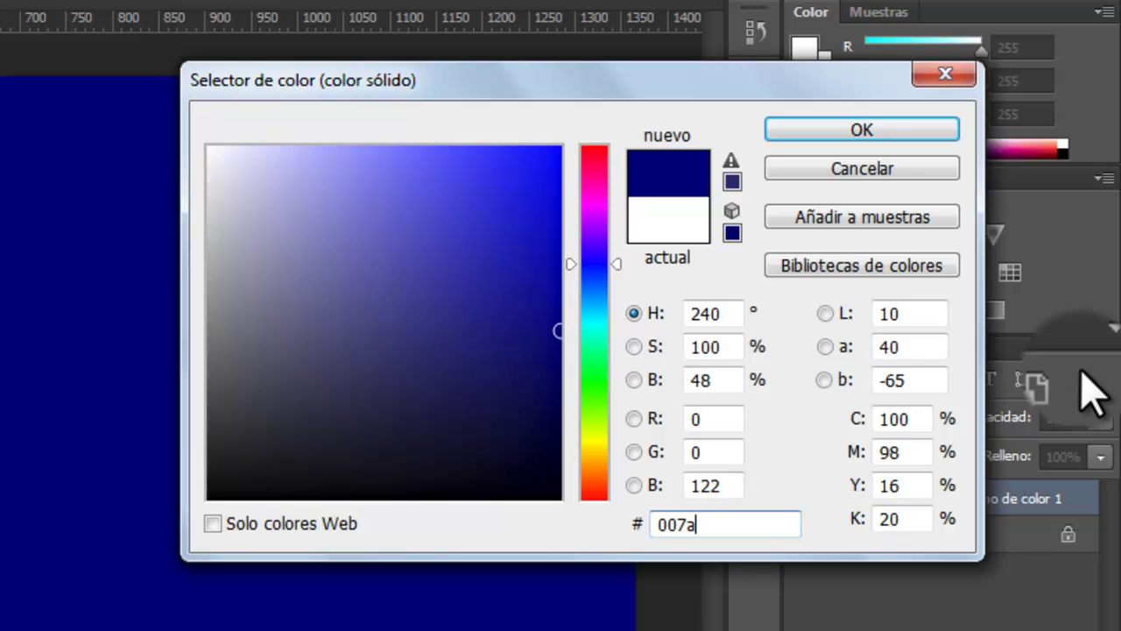
type("94")
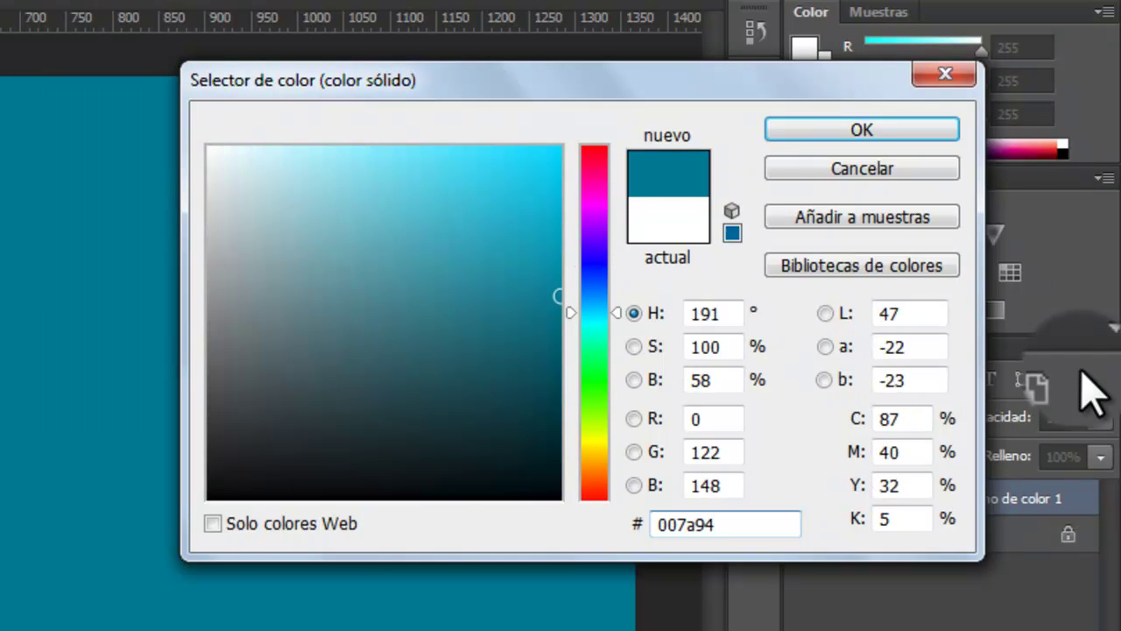
left_click(915, 130)
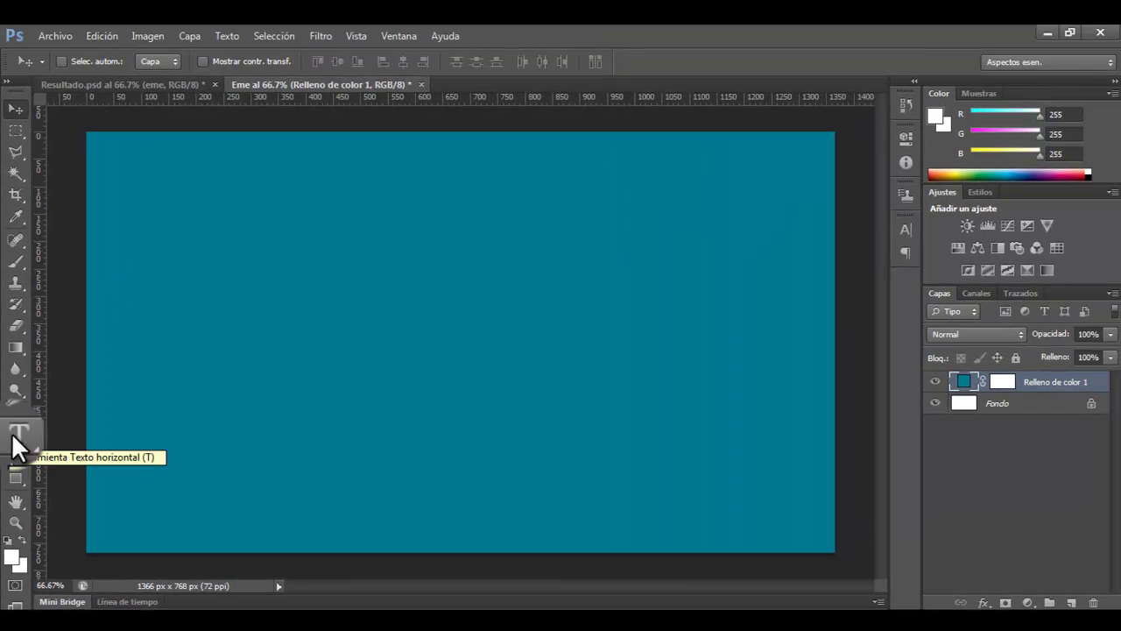
- Type the word eme on the canvas and select the whole word
left_click(13, 434)
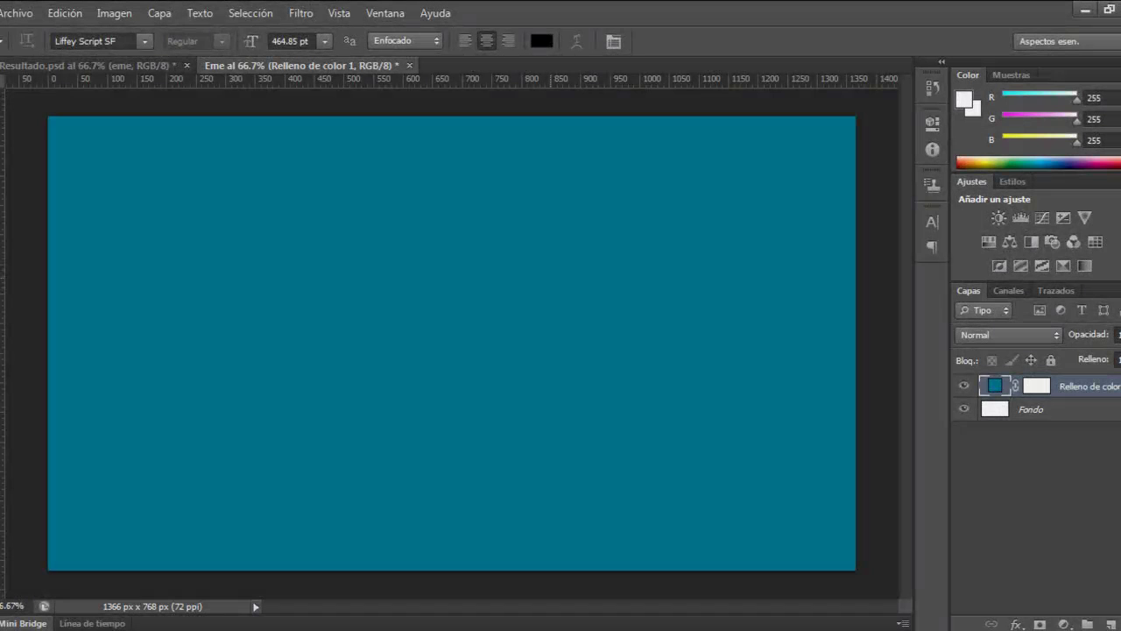
left_click(462, 317)
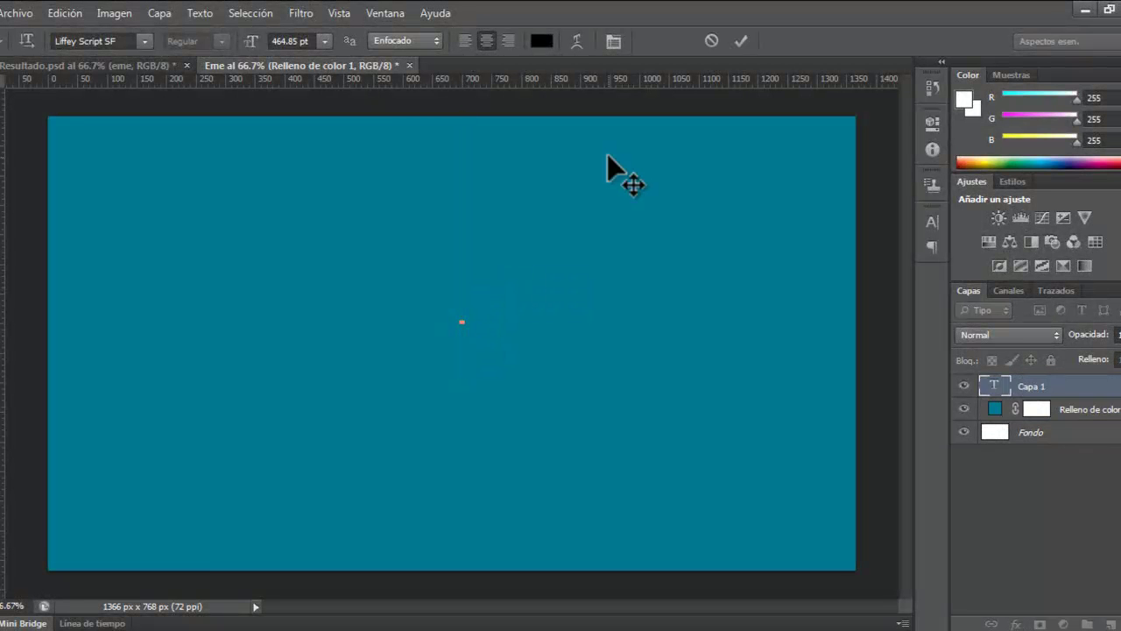
type("e")
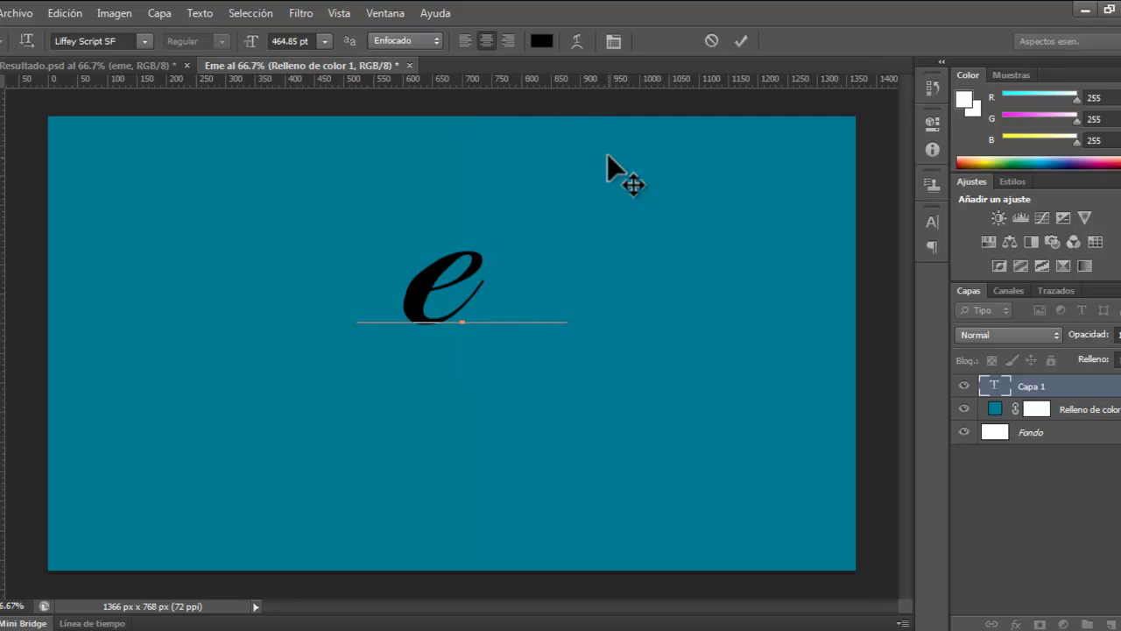
type("me")
key("ctrl+a")
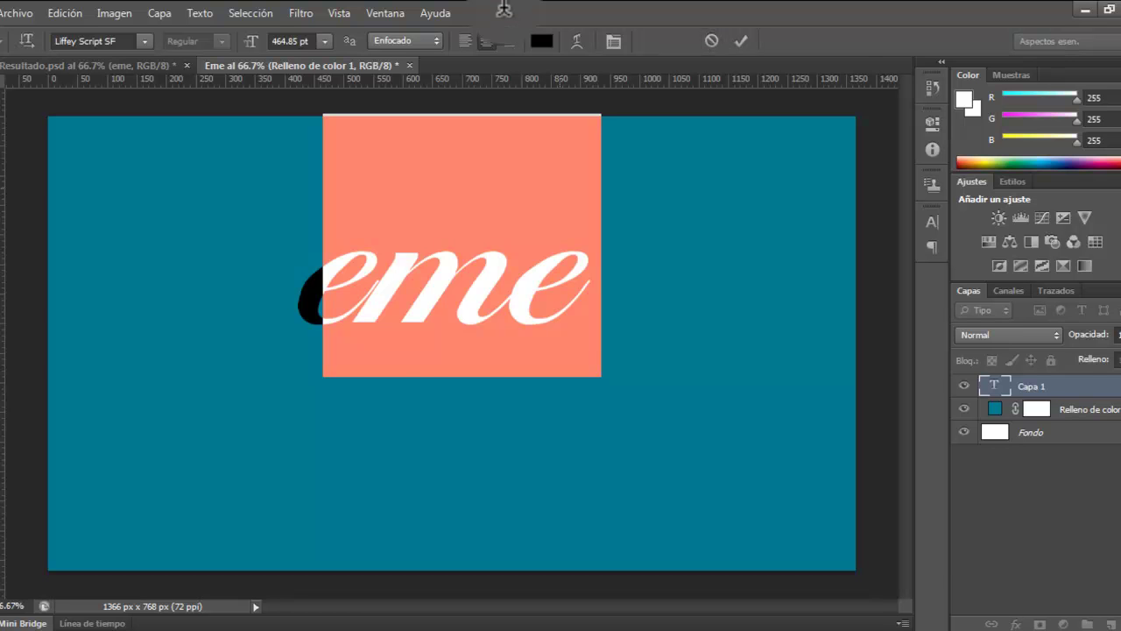
key("Right")
key("shift+Left")
key("shift+Left")
key("shift+Left")
key("Left")
key("shift+Right")
key("shift+Right")
key("Right")
key("shift+Left")
key("shift+Left")
key("shift+Left")
- Enlarge the eme font size, commit the text and centre it on the canvas
left_click(289, 41)
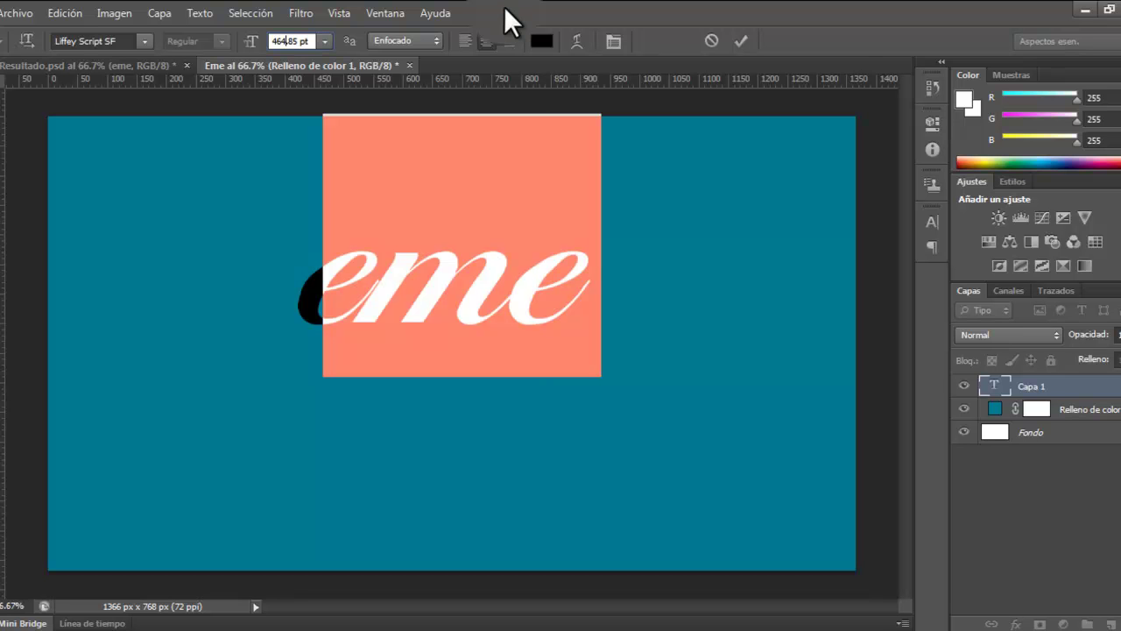
left_click_drag(505, 9, 505, 13)
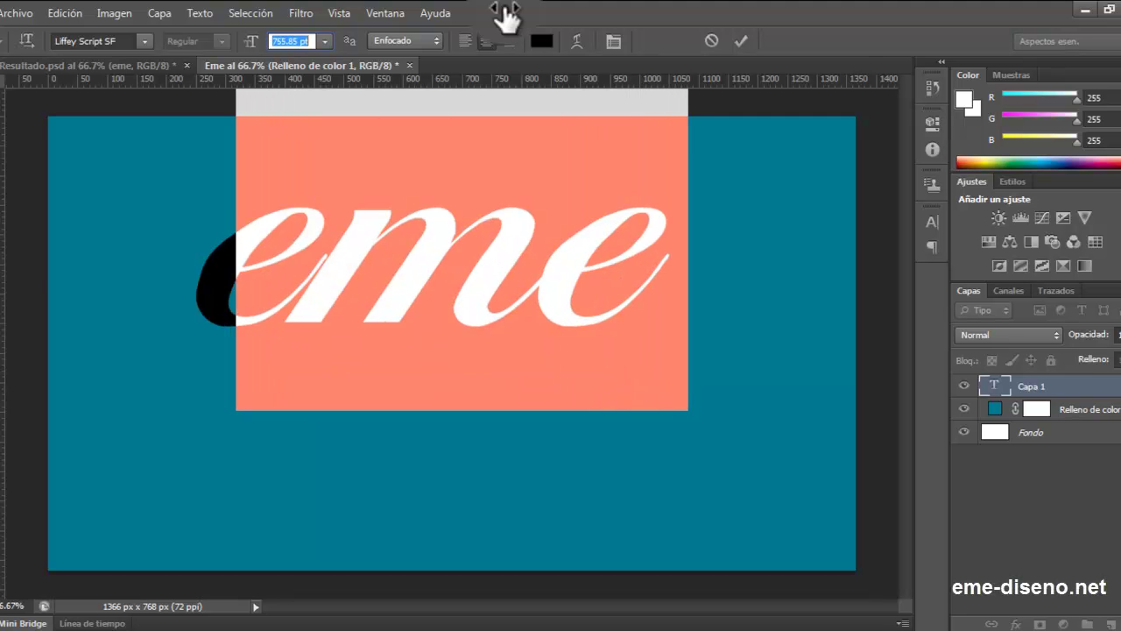
key("ctrl+Return")
key("v")
left_click_drag(505, 7, 525, 73)
left_click_drag(516, 249, 509, 250)
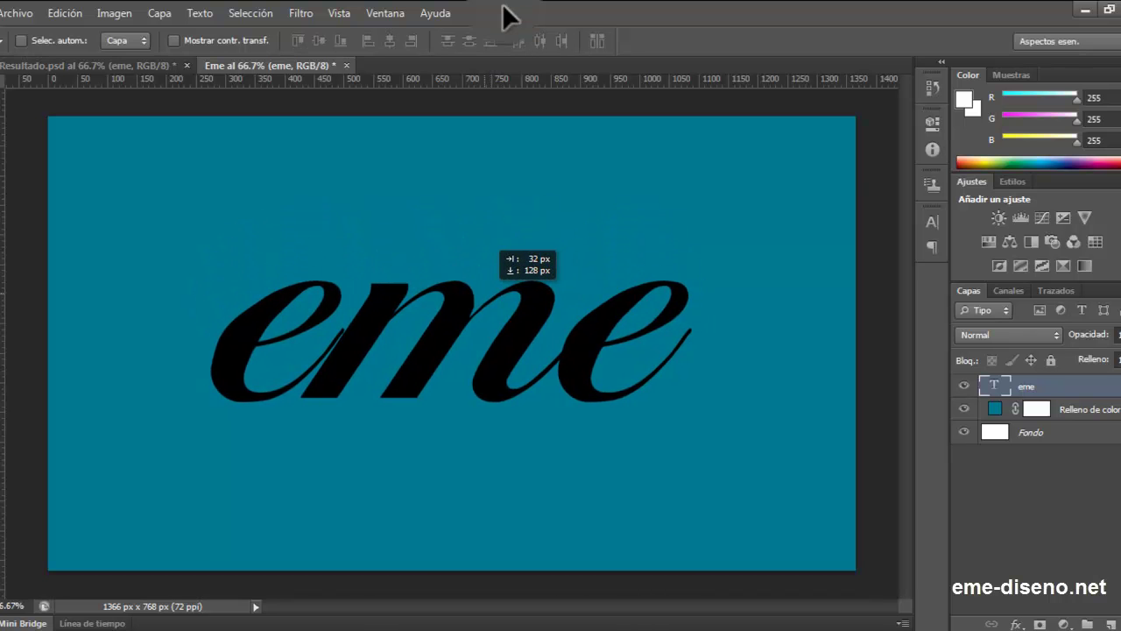
left_click_drag(509, 249, 513, 252)
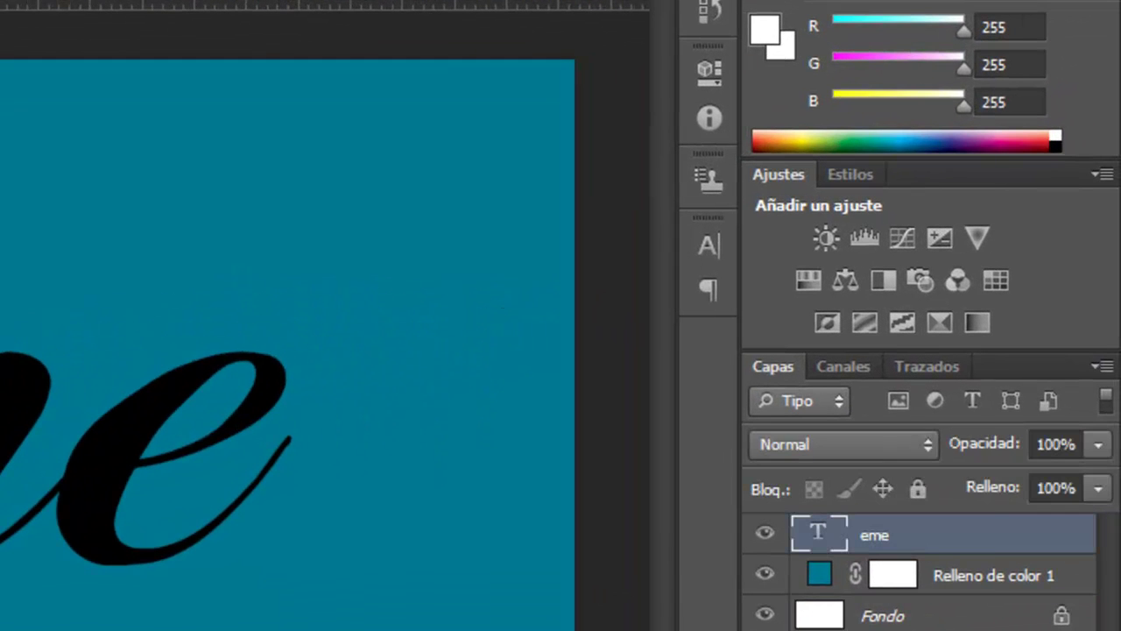
- Set the eme layer's blend mode to Luz suave
left_click(843, 444)
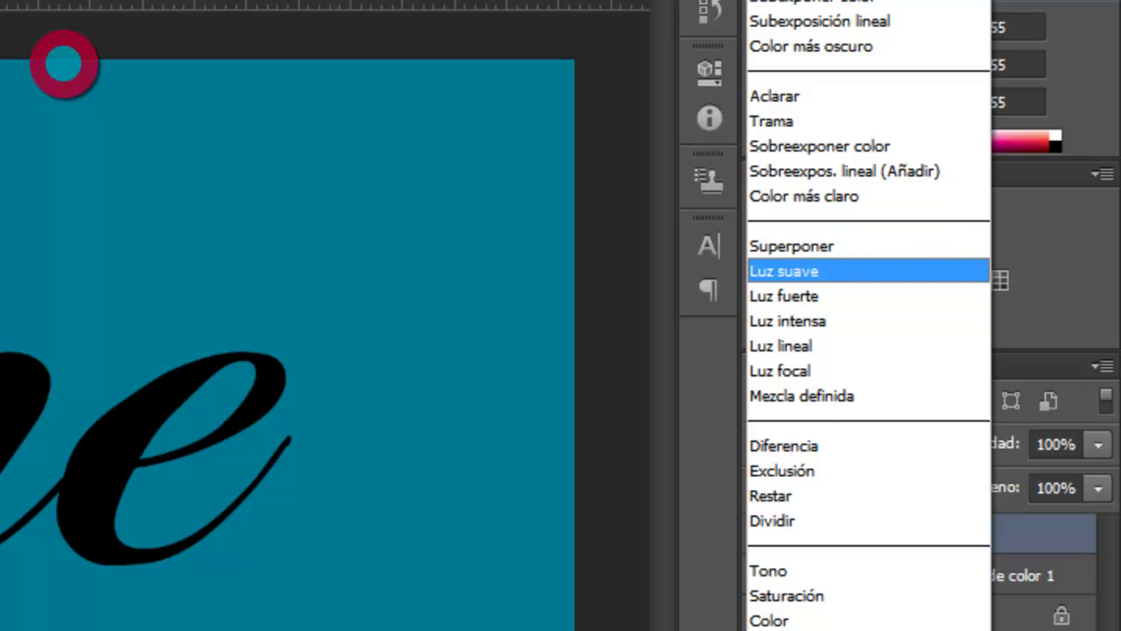
key("Return")
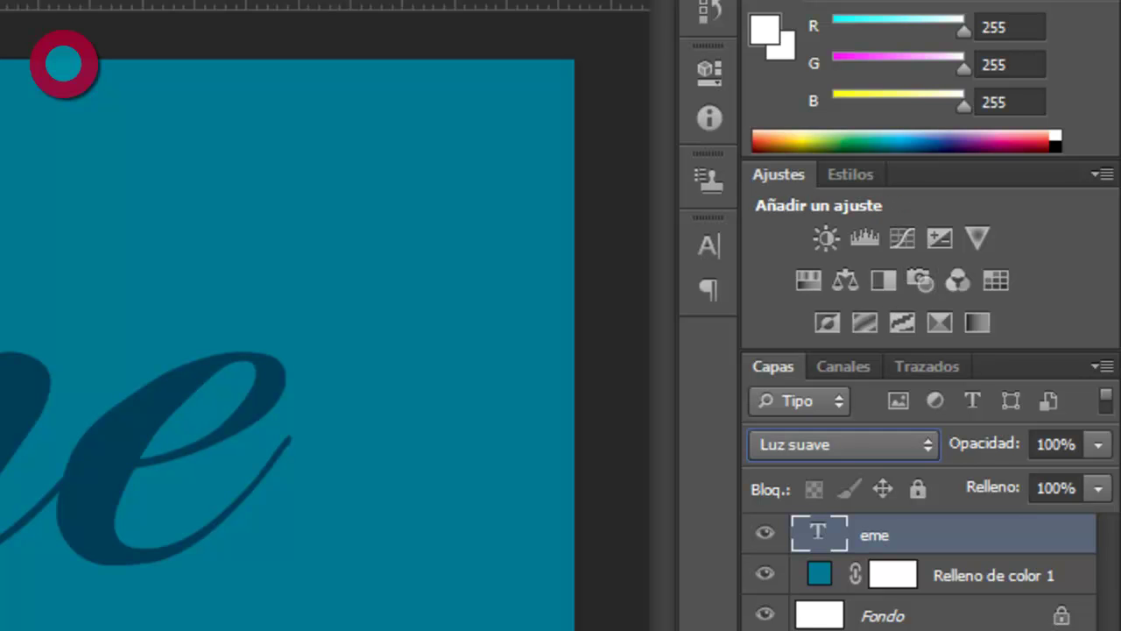
right_click(1041, 534)
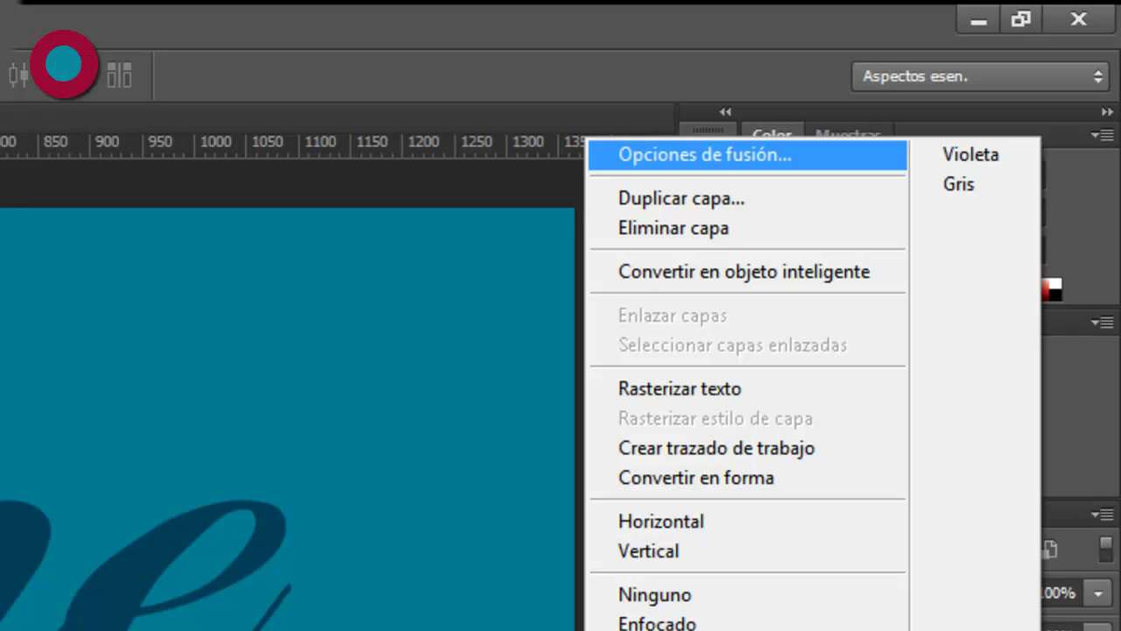
- Enable Sombra paralela on the eme layer with Luz suave blend and white colour
left_click(705, 155)
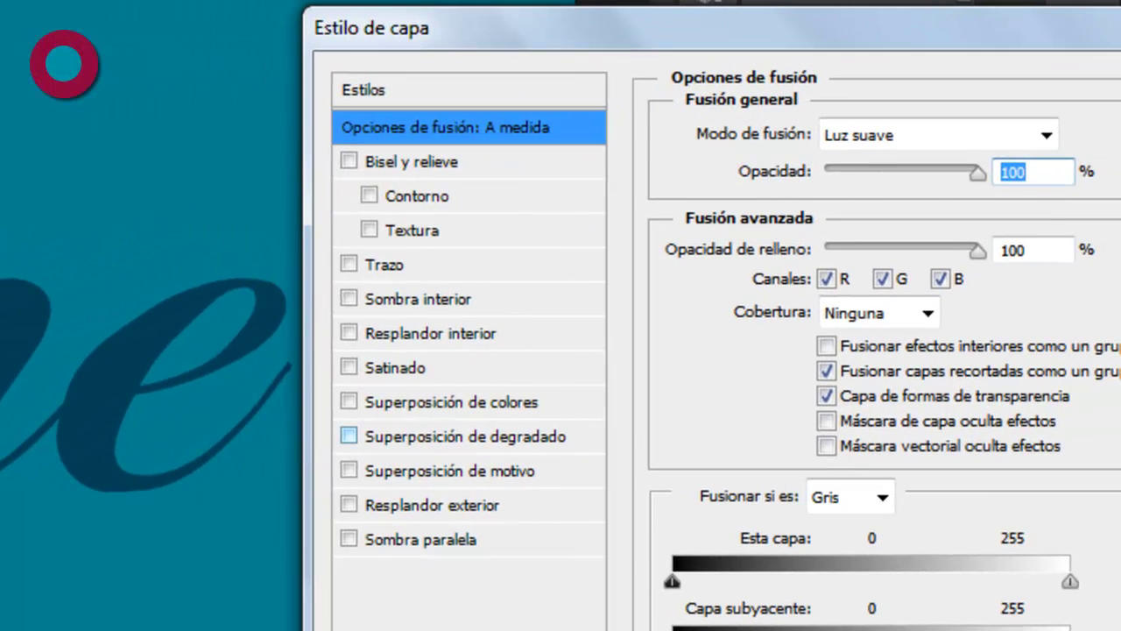
left_click(349, 538)
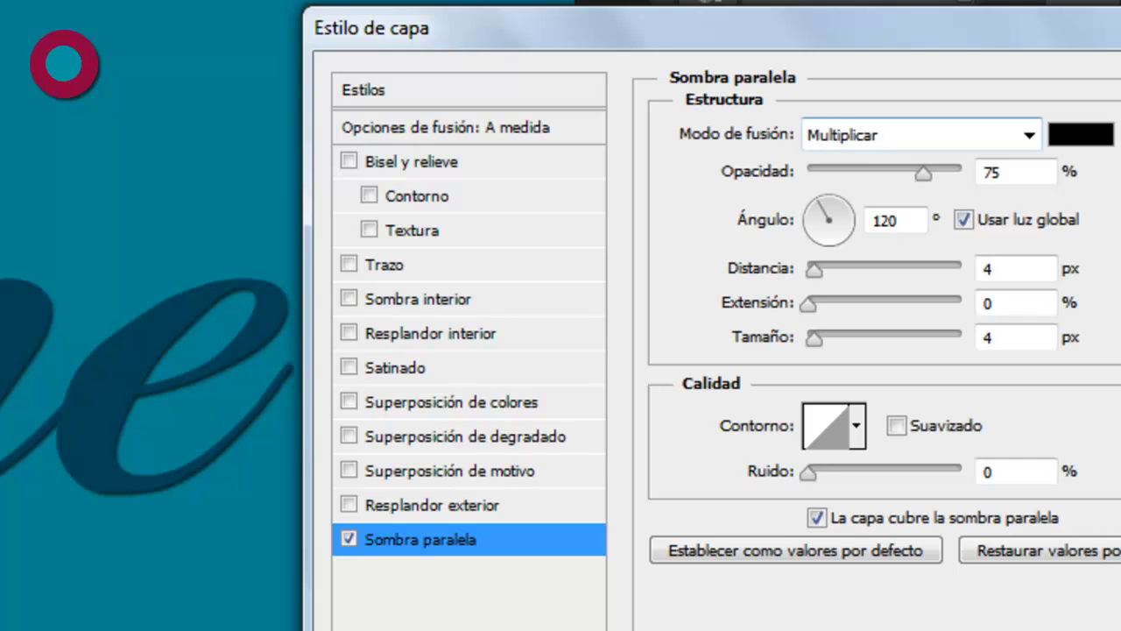
left_click(920, 134)
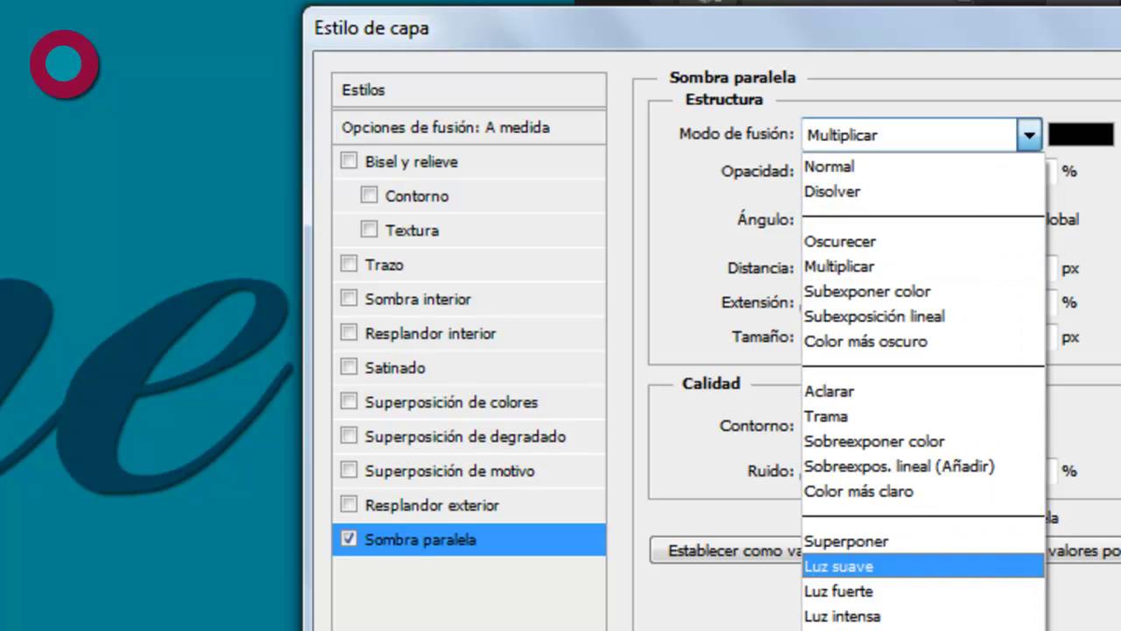
left_click(845, 566)
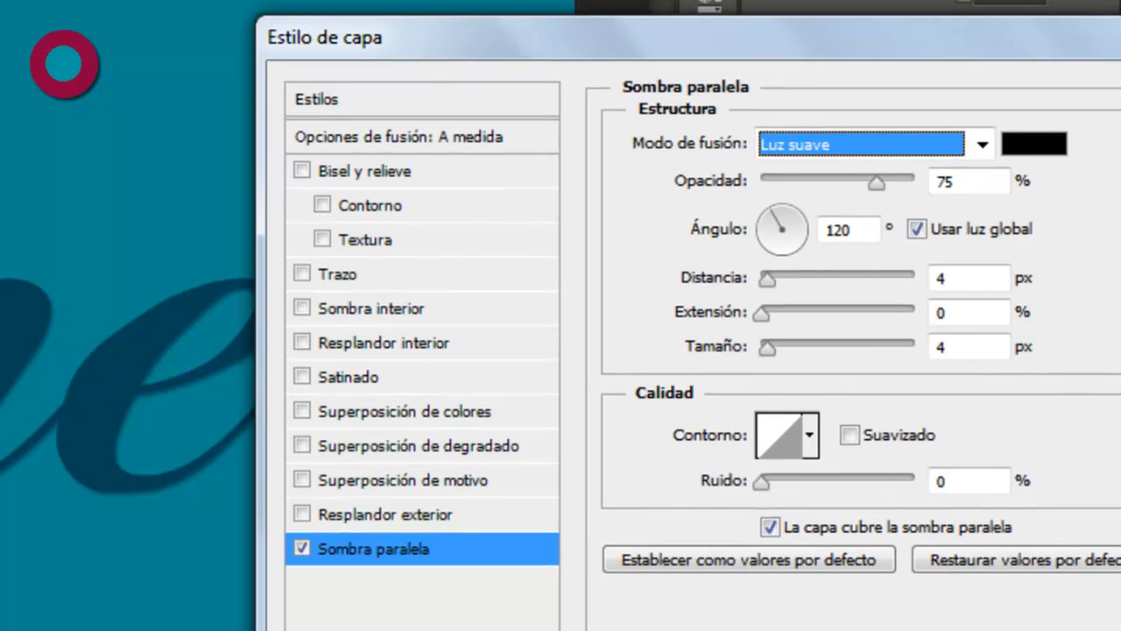
left_click(1033, 142)
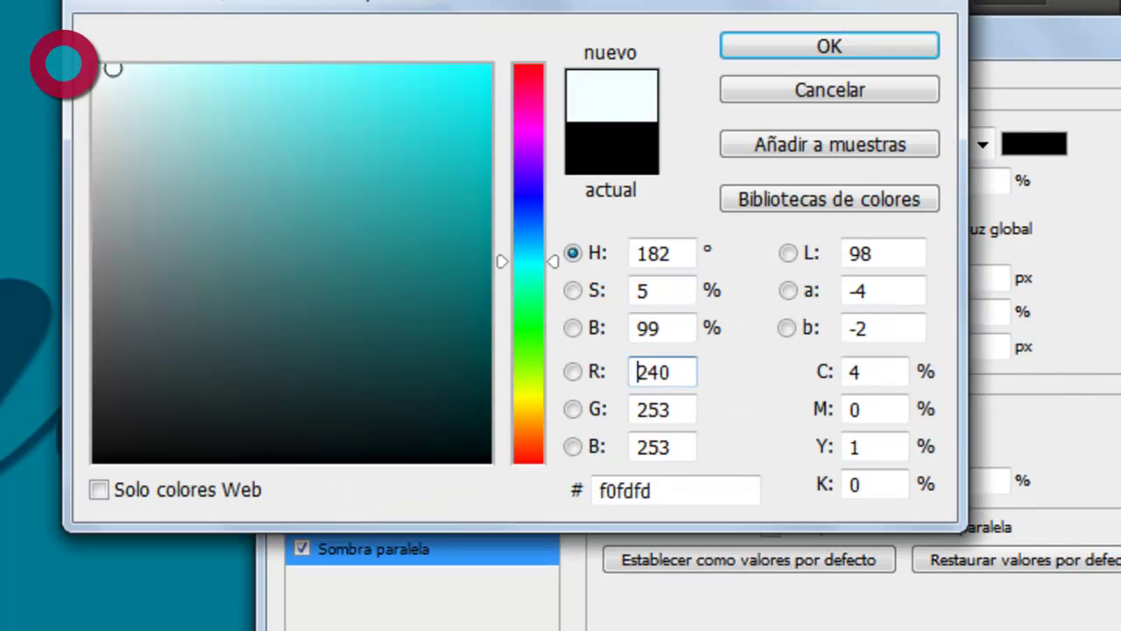
left_click_drag(112, 68, 91, 63)
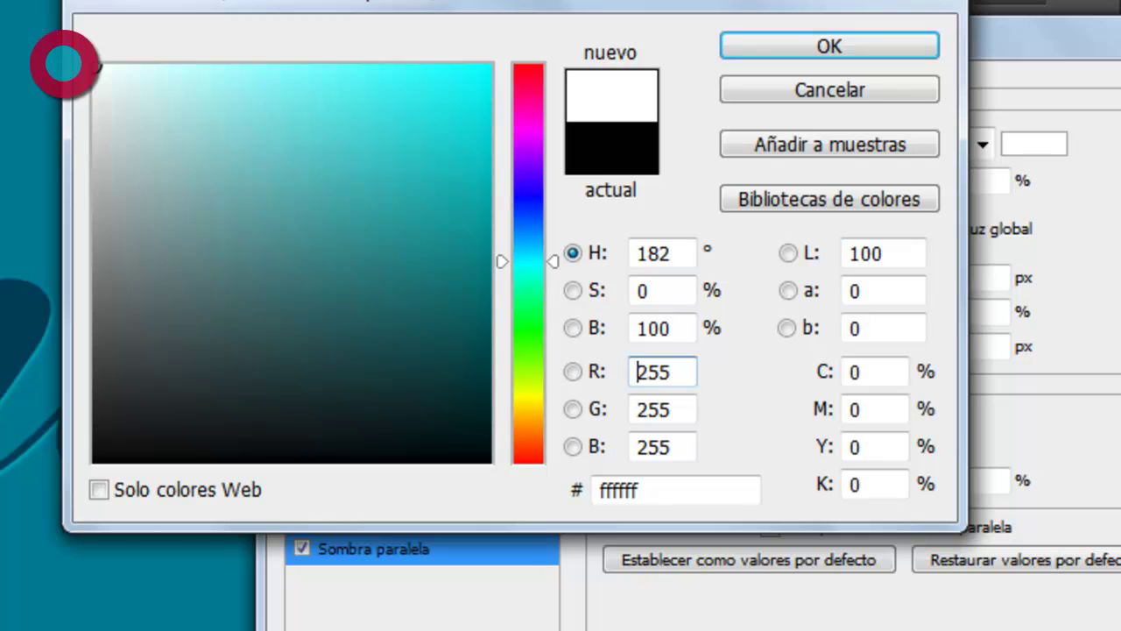
mouse_move(350, 3)
left_mouse_down()
mouse_move(646, 2)
mouse_move(342, 2)
left_mouse_up()
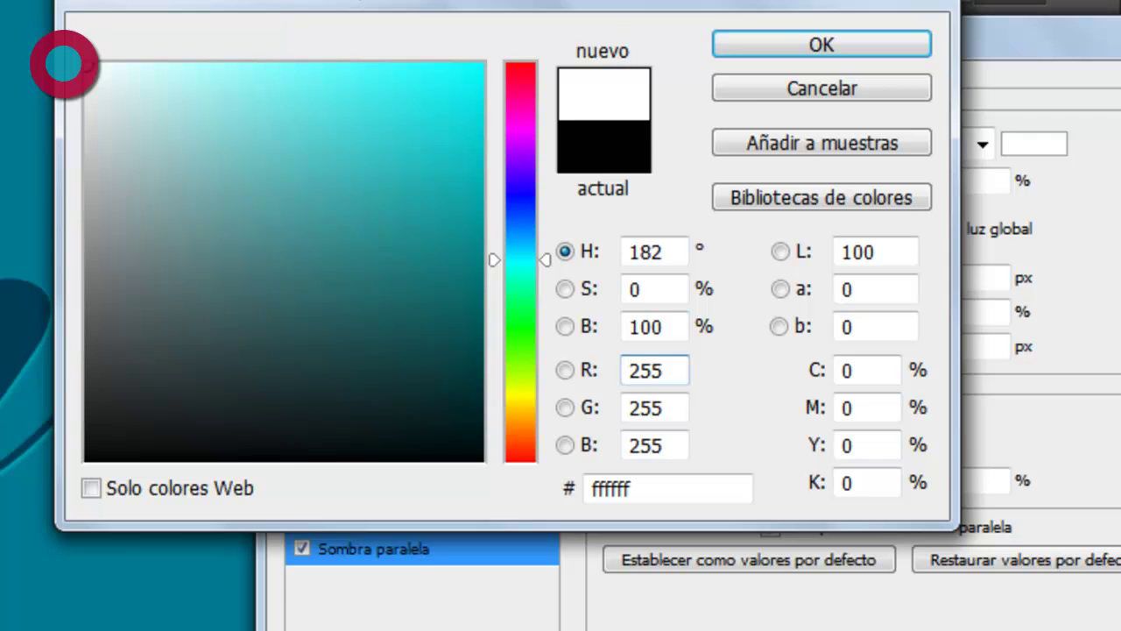
key("Return")
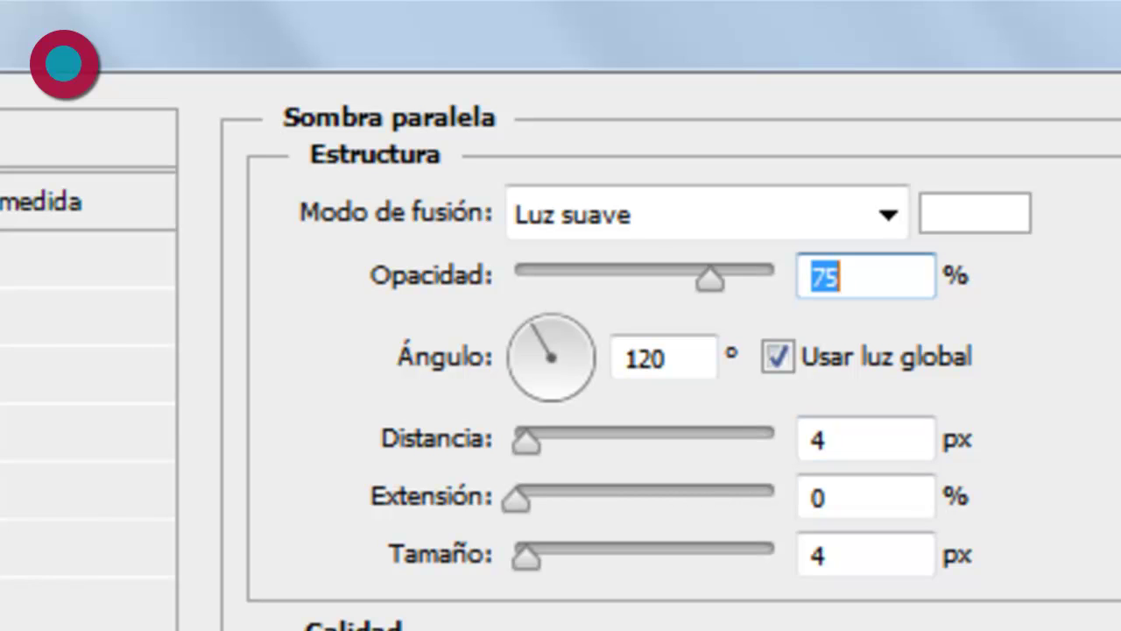
- Set the drop shadow distance and size to 5 px, and enable Sombra interior
key("Tab")
key("Tab")
type("5")
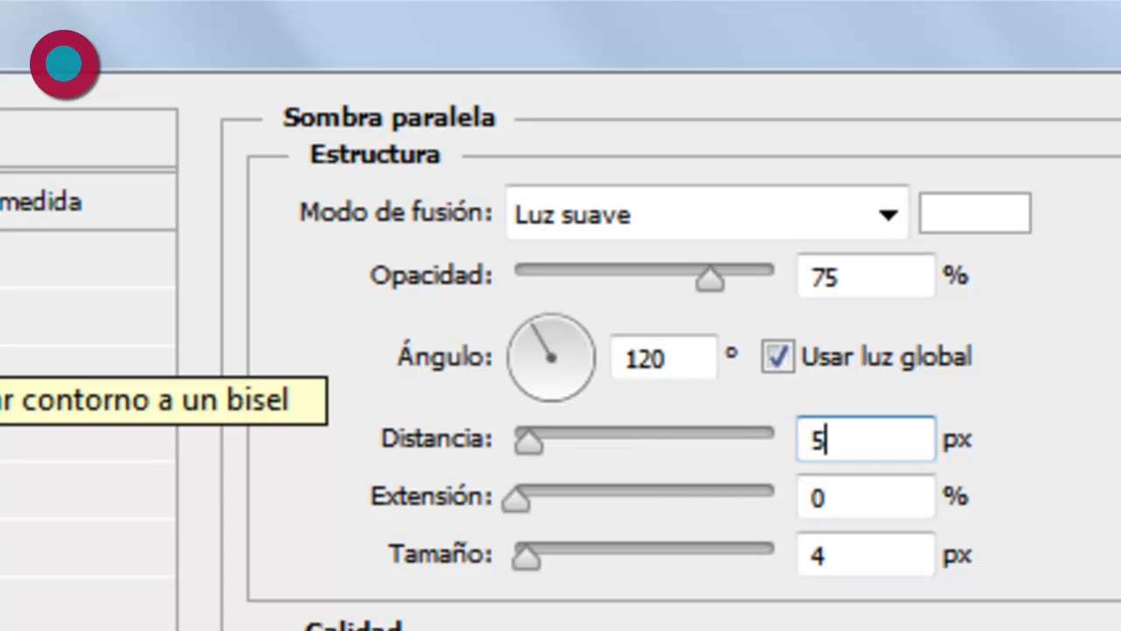
key("Tab")
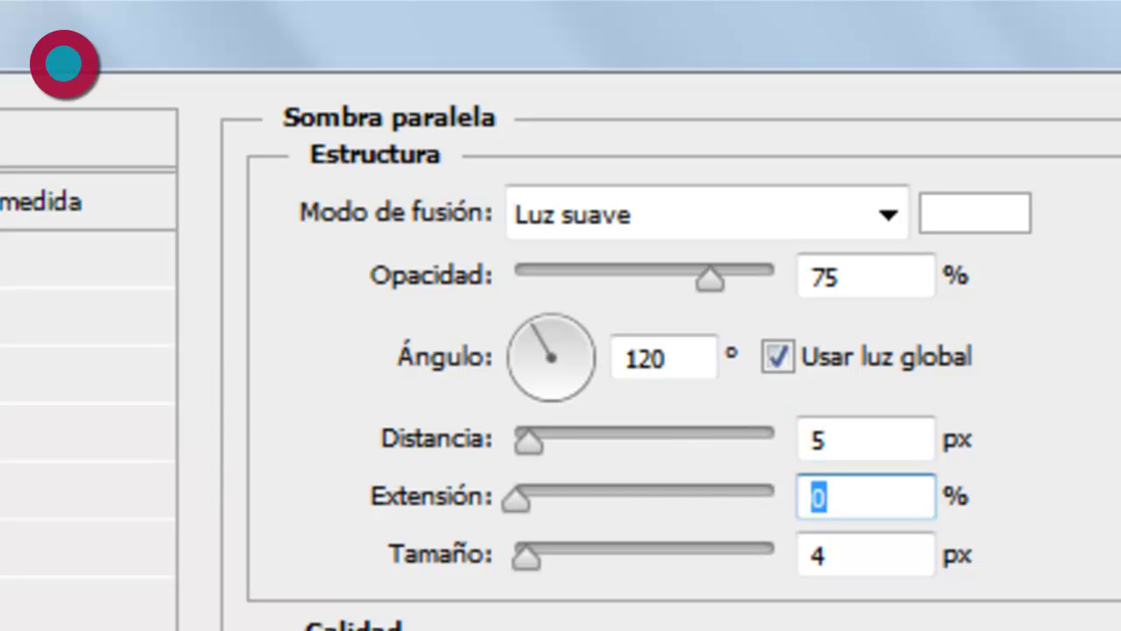
key("Tab")
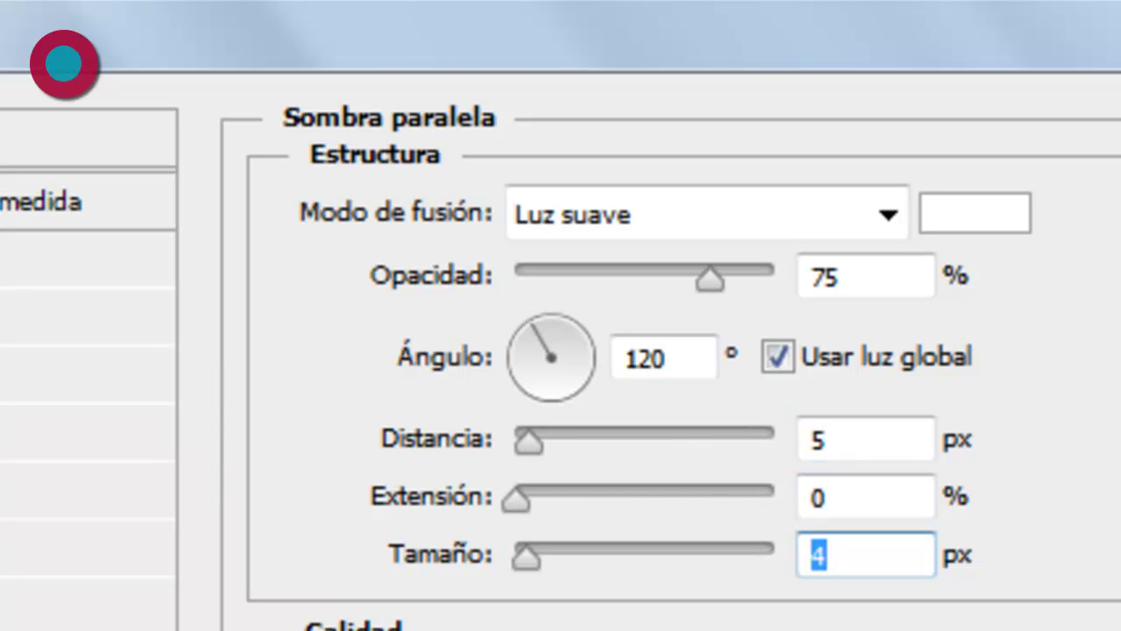
type("5")
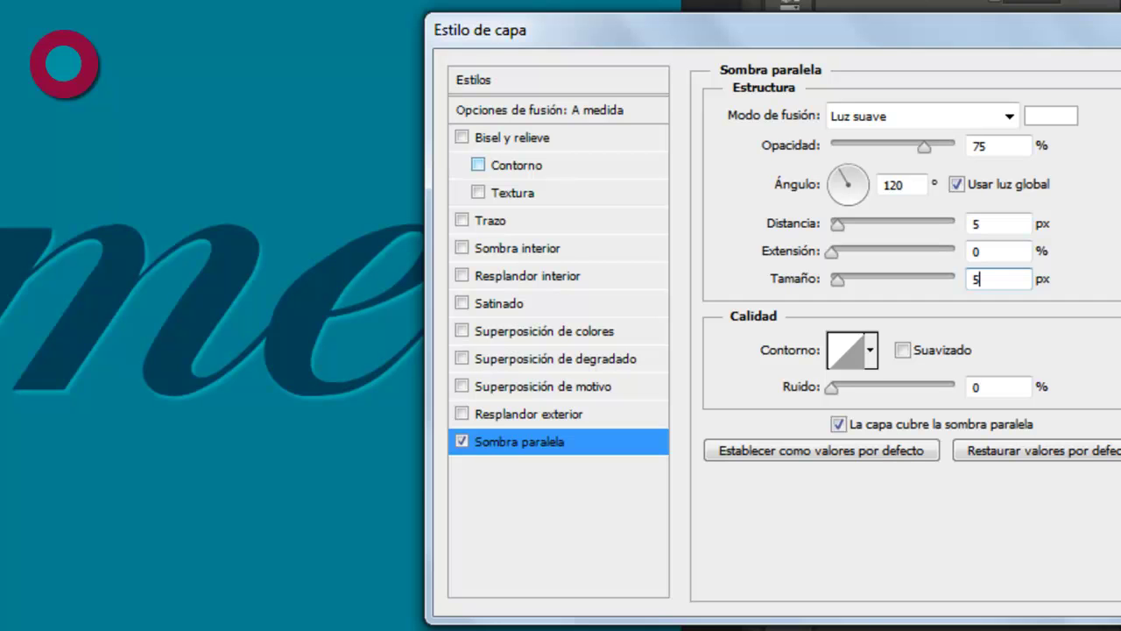
left_click(461, 248)
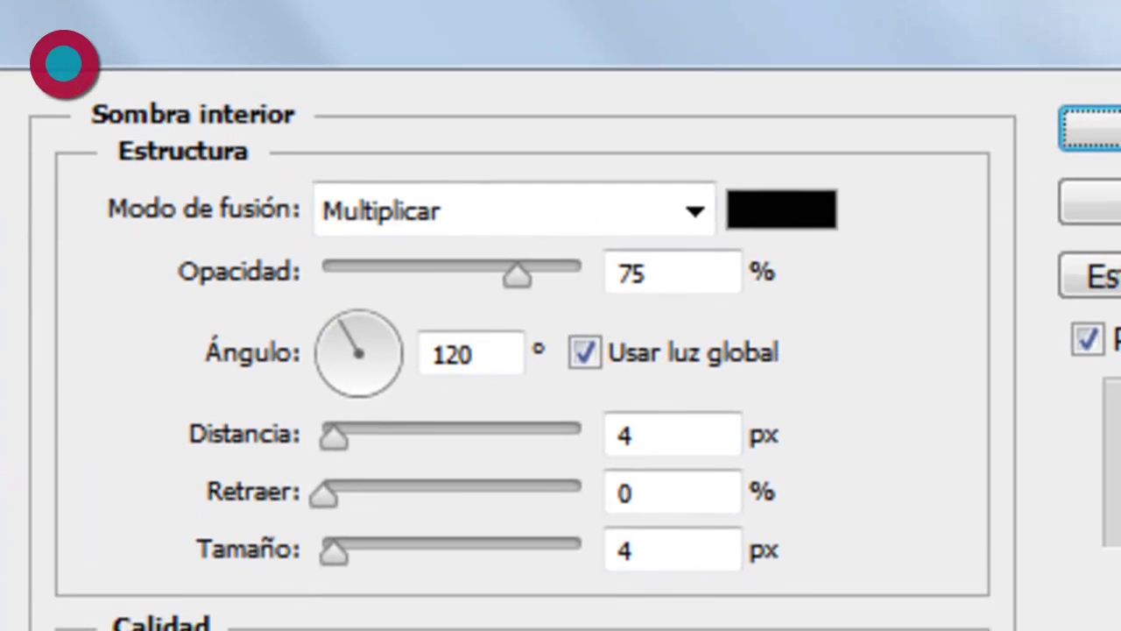
- Enter Sombra interior opacity 50, distance 15 and size 15
key("Tab")
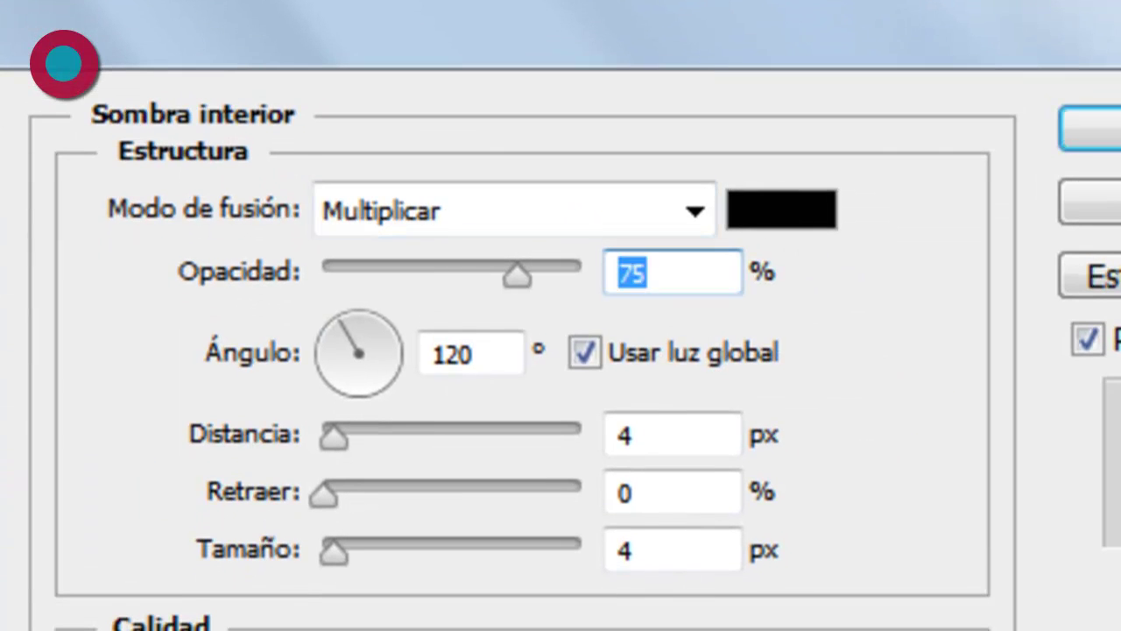
type("50")
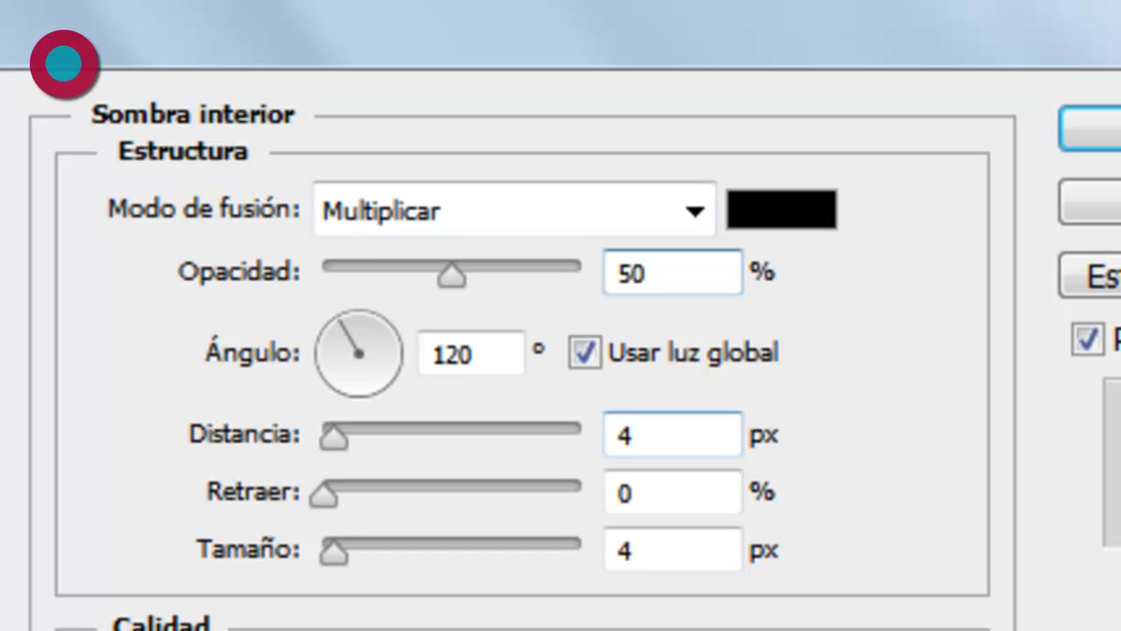
key("Tab")
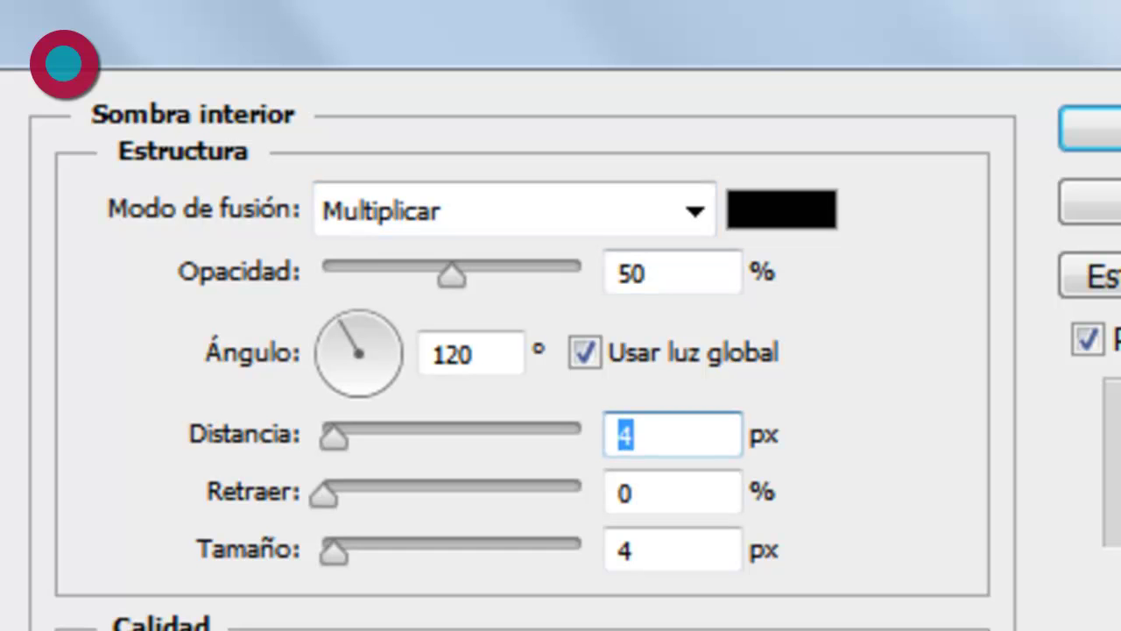
type("15")
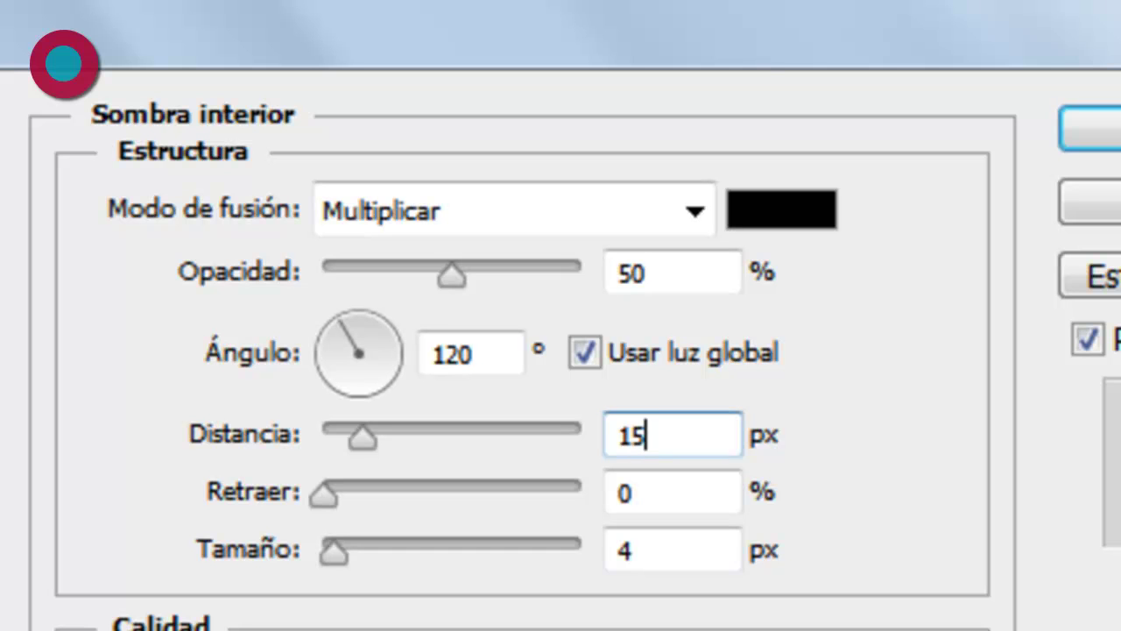
key("Tab")
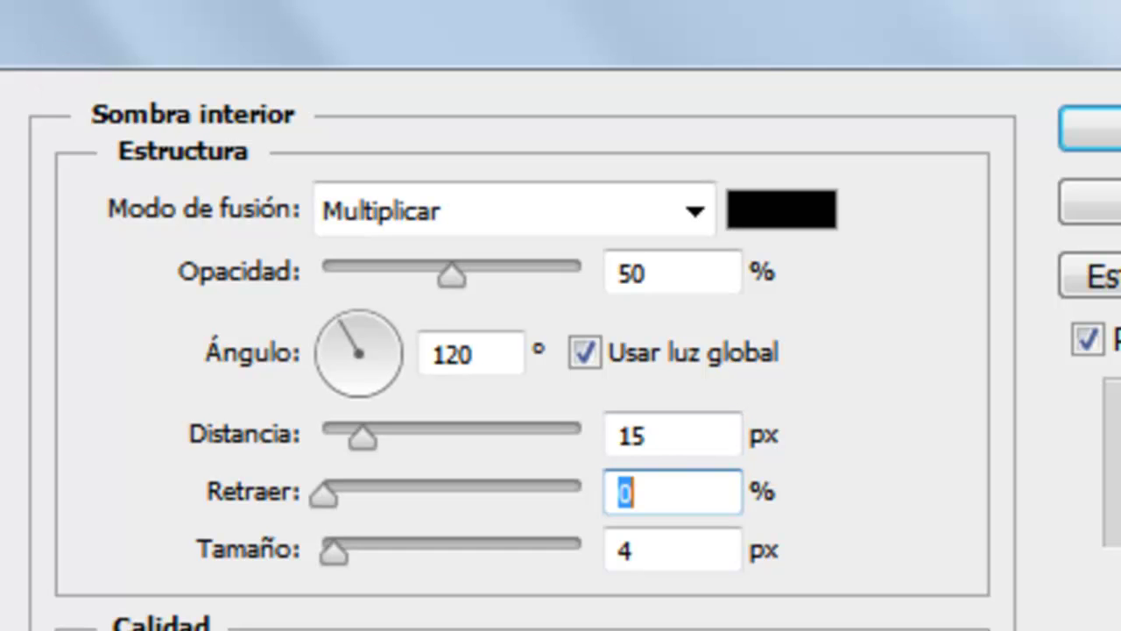
key("Tab")
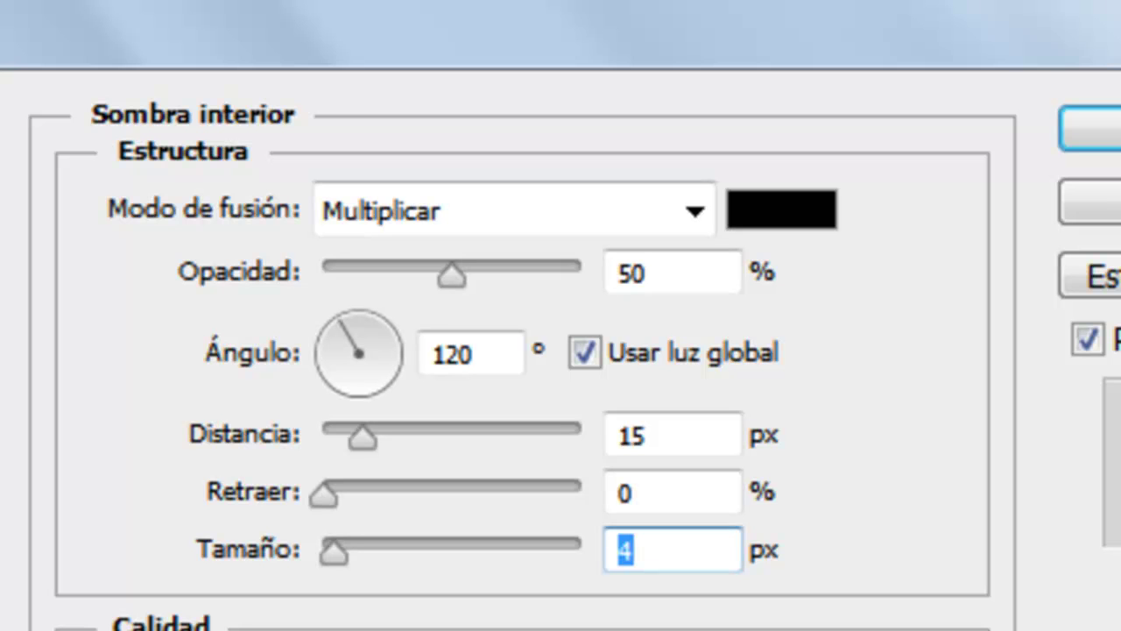
type("1")
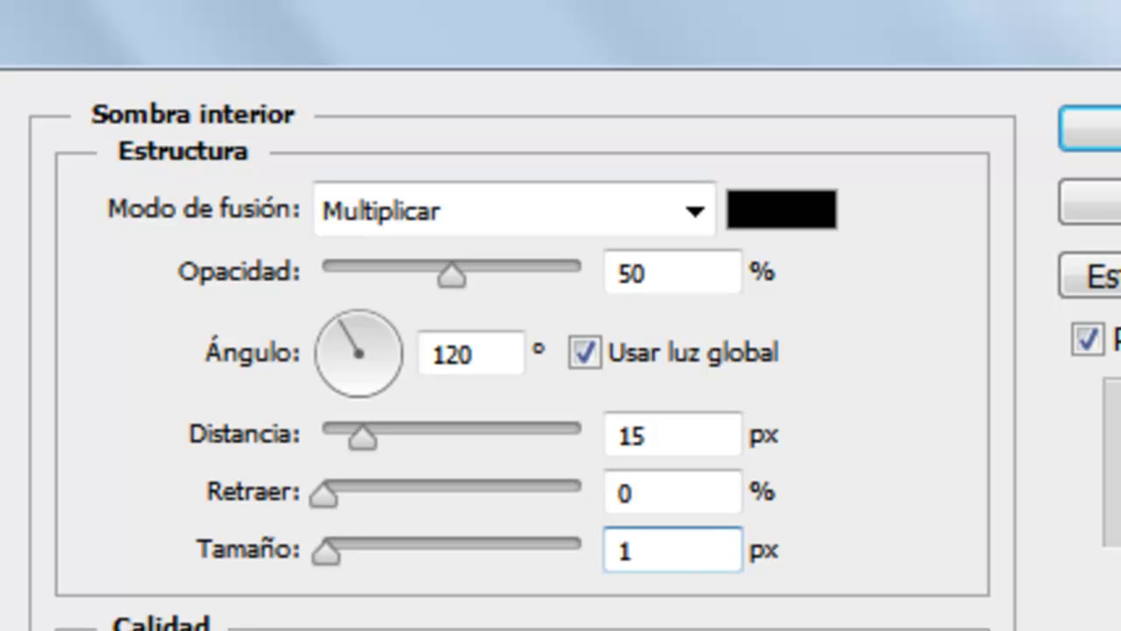
type("5")
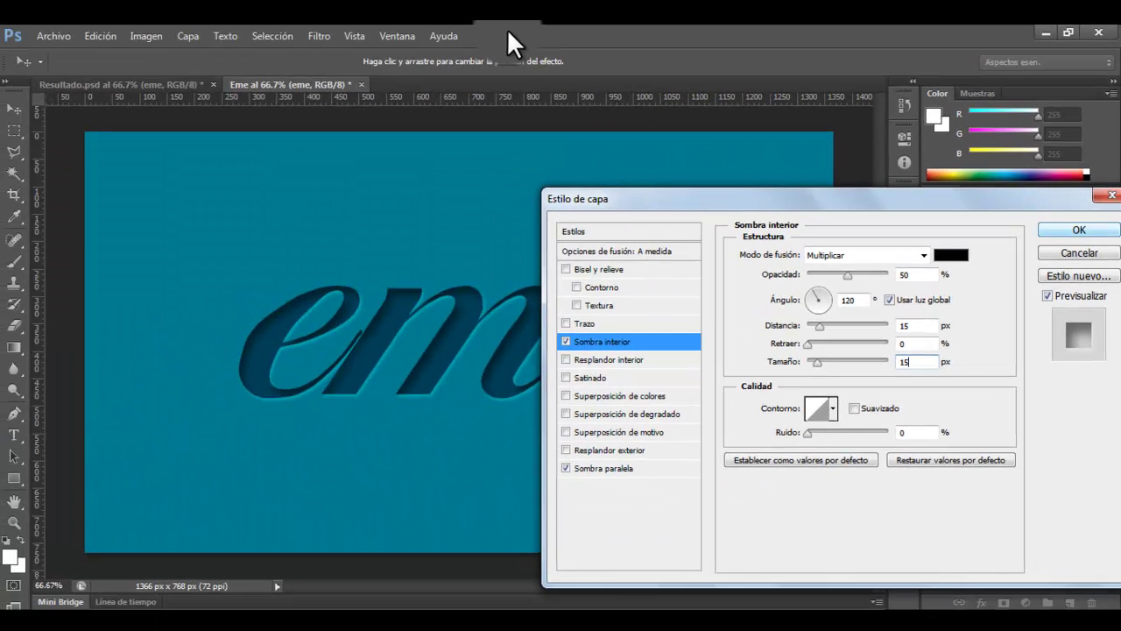
- Confirm the Estilo de capa dialog to apply the drop and inner shadows
key("Return")
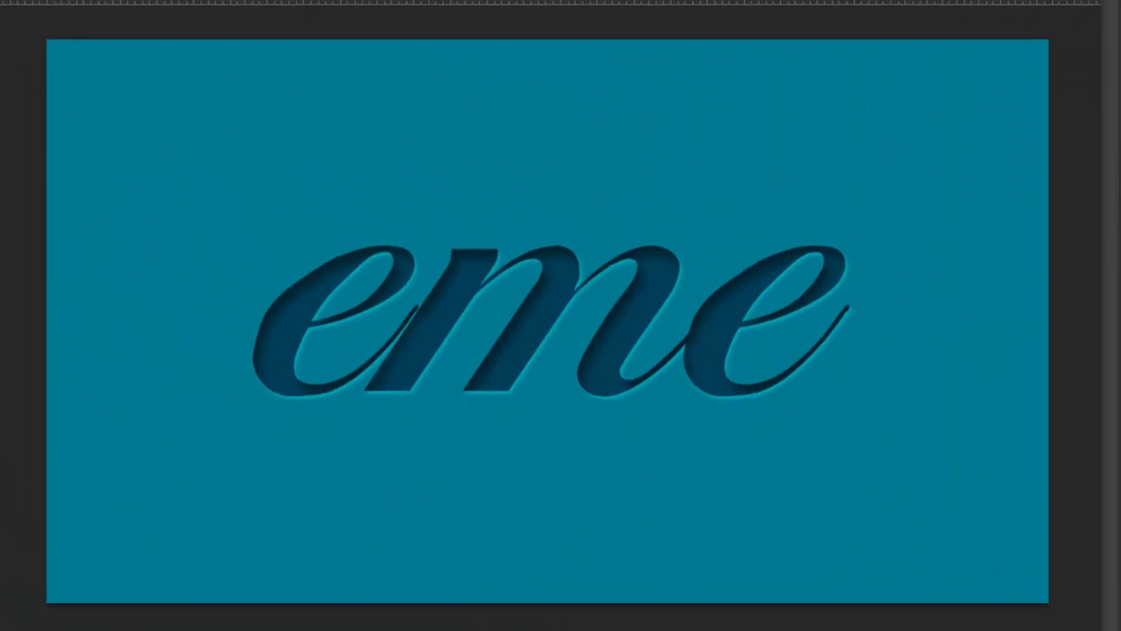